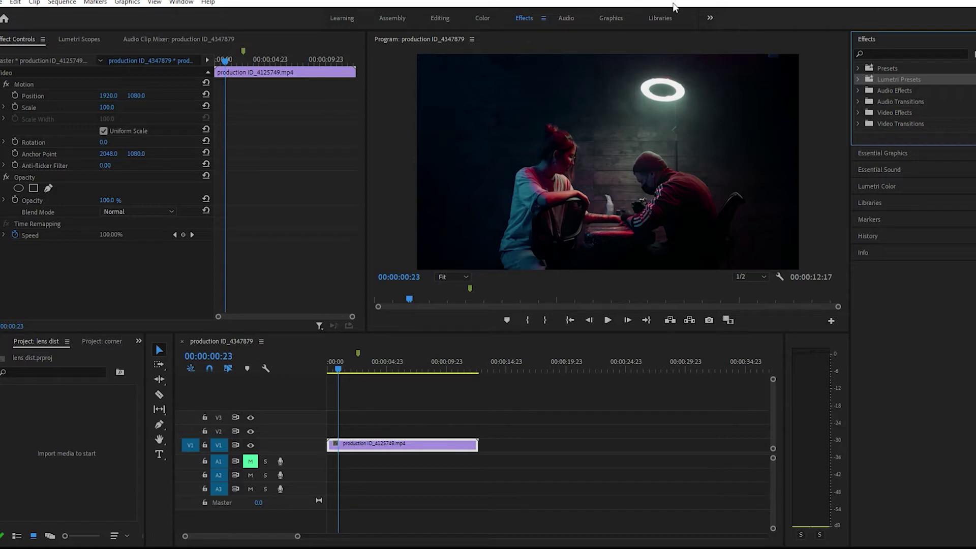
# - Drag Lens Distortion from Video Effects > Distort onto the clip on track V1
pyautogui.click(883, 52)
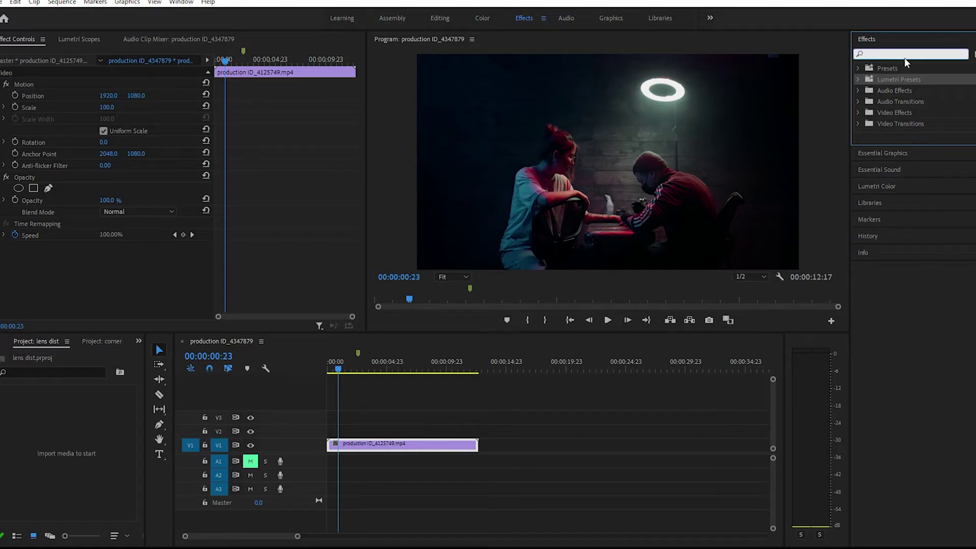
pyautogui.click(859, 99)
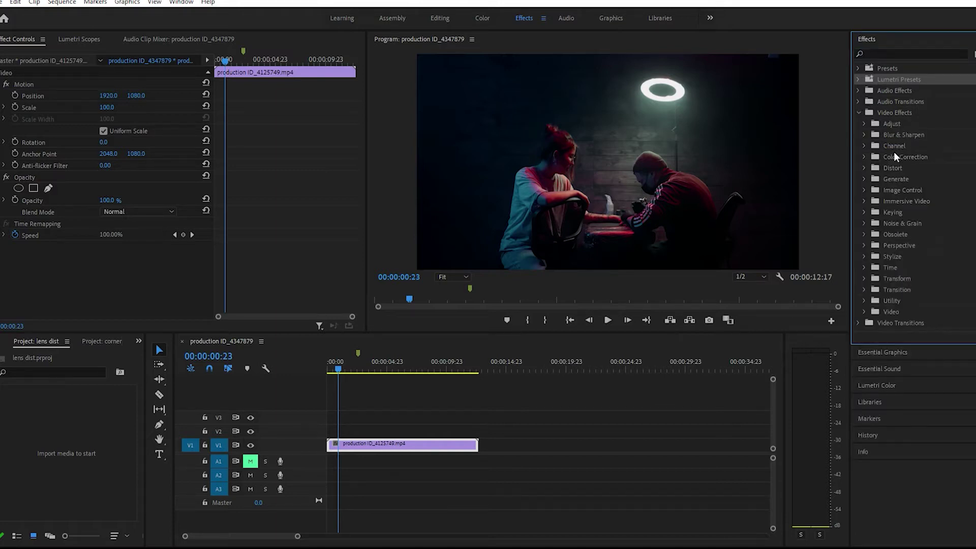
pyautogui.click(862, 154)
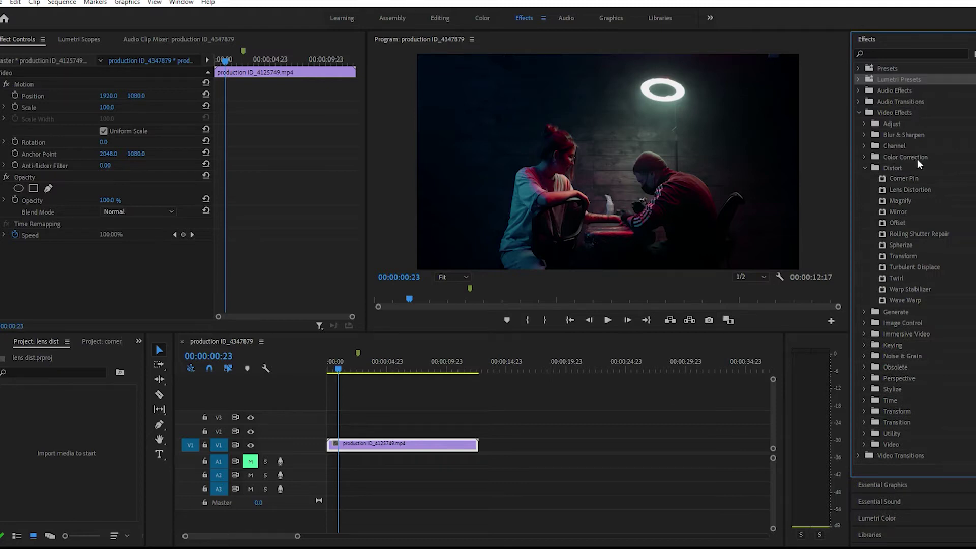
pyautogui.click(939, 185)
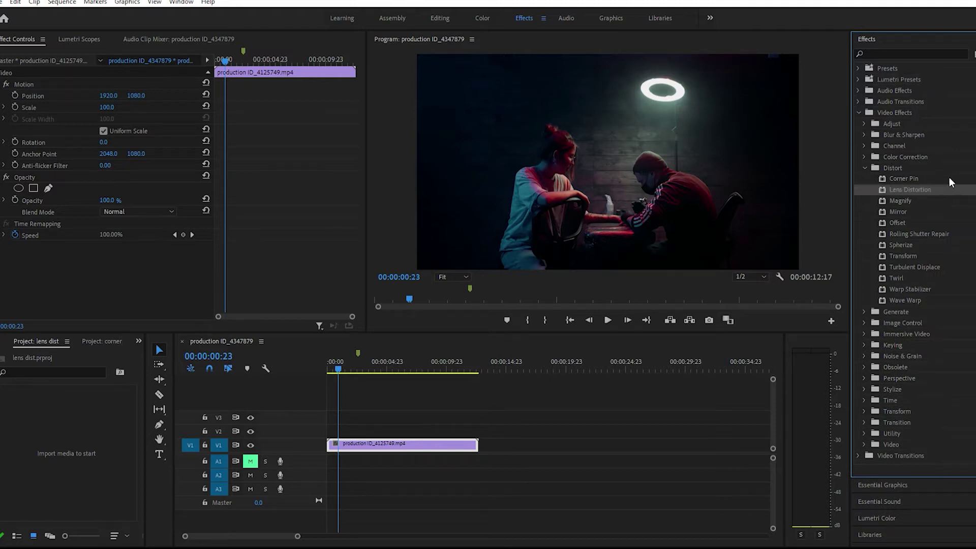
pyautogui.moveTo(947, 183); pyautogui.dragTo(397, 437)
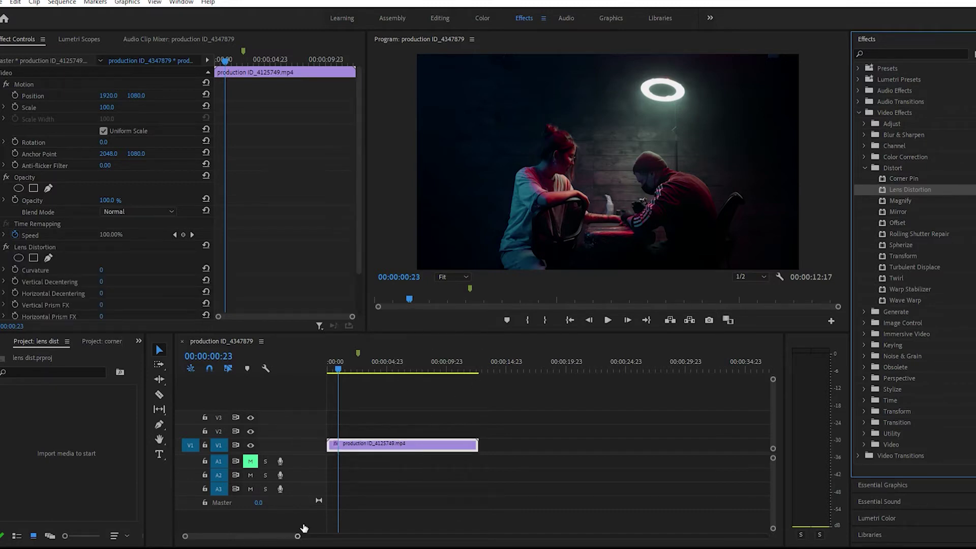
# - Zoom the timeline and play the clip from near its start, stopping at 00:00:05:00
pyautogui.moveTo(301, 531)
pyautogui.mouseDown()
pyautogui.moveTo(322, 533)
pyautogui.moveTo(281, 529)
pyautogui.moveTo(300, 536)
pyautogui.moveTo(292, 532)
pyautogui.mouseUp()
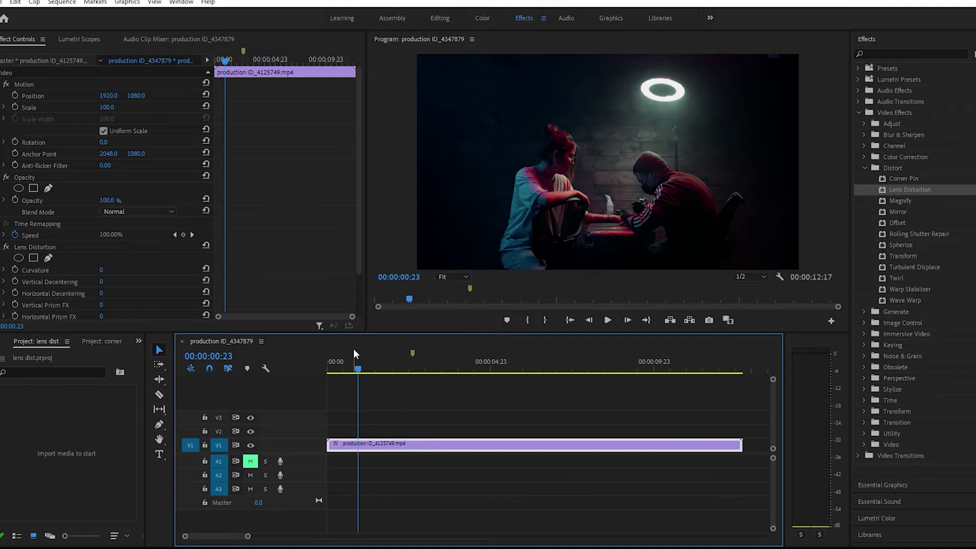
pyautogui.click(334, 358)
pyautogui.press('space')
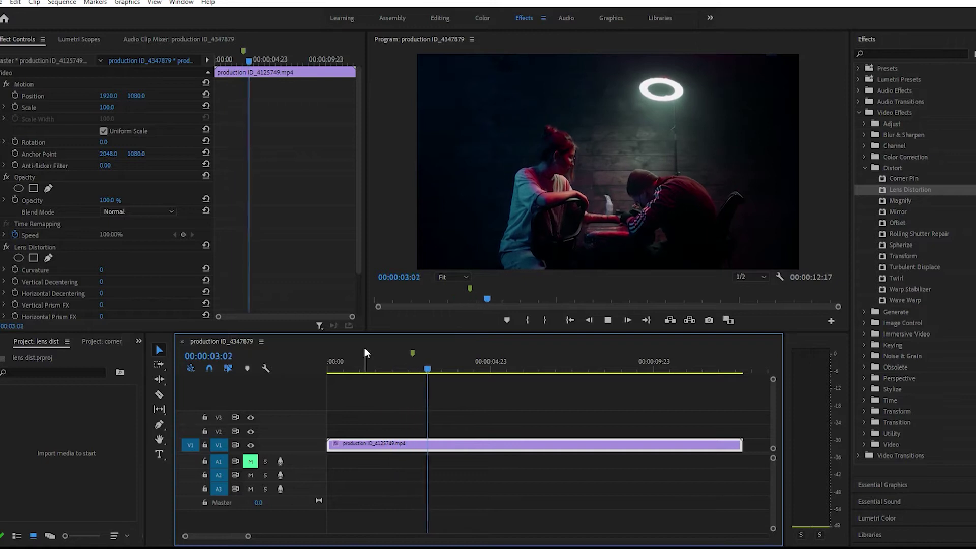
pyautogui.press('space')
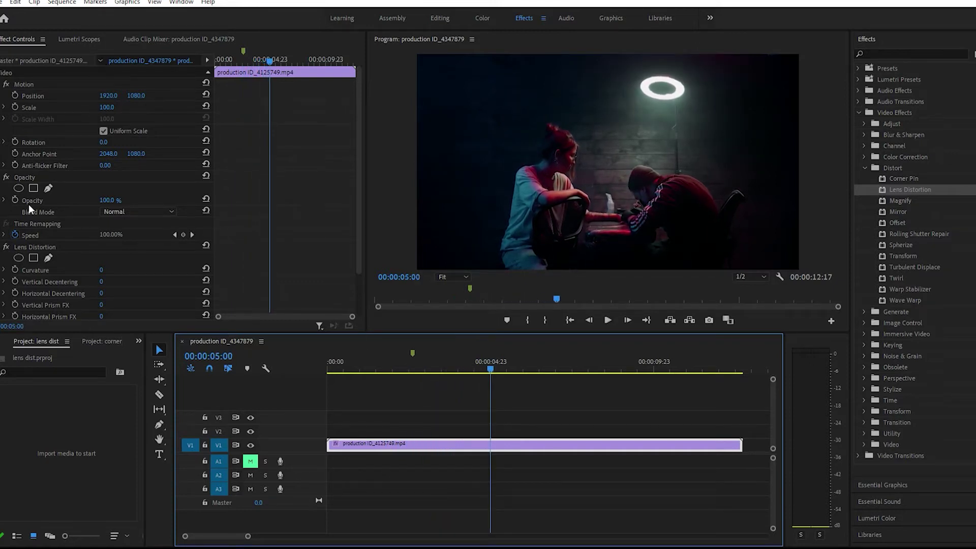
pyautogui.scroll(-1, 52, 199)
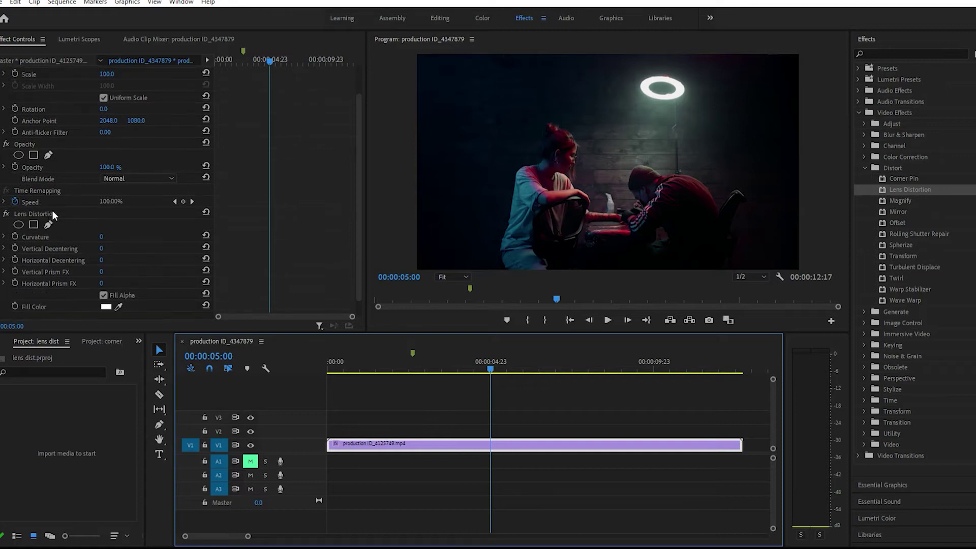
pyautogui.scroll(1, 56, 210)
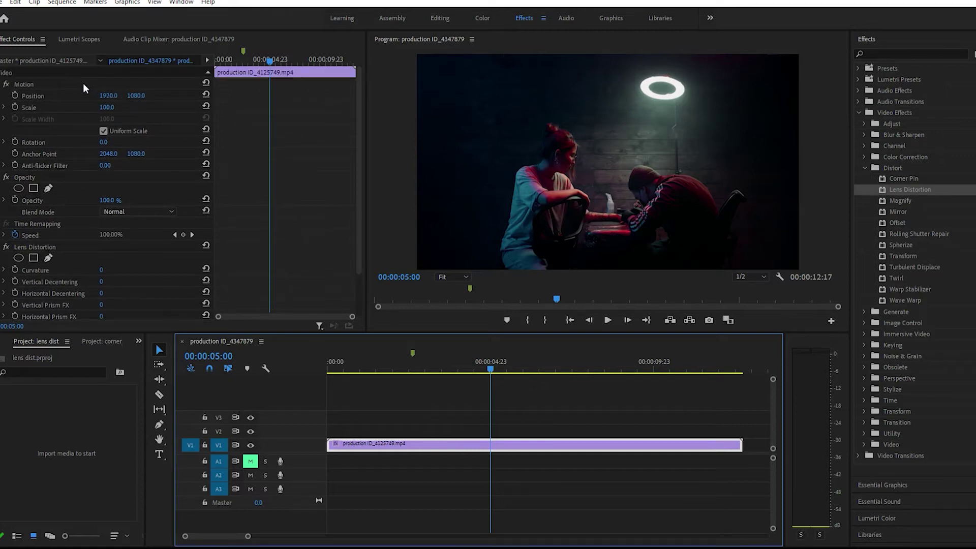
# - Set the clip's Motion Scale to 110, then nudge it up to 114
pyautogui.click(107, 107)
pyautogui.write('110')
pyautogui.press('Return')
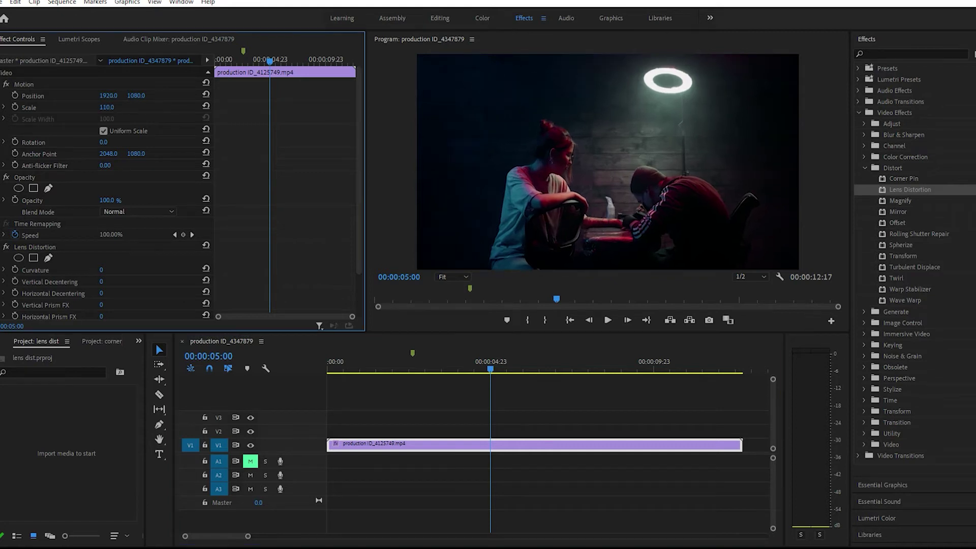
pyautogui.press('Up')
pyautogui.press('Up')
pyautogui.press('Up')
pyautogui.press('Up')
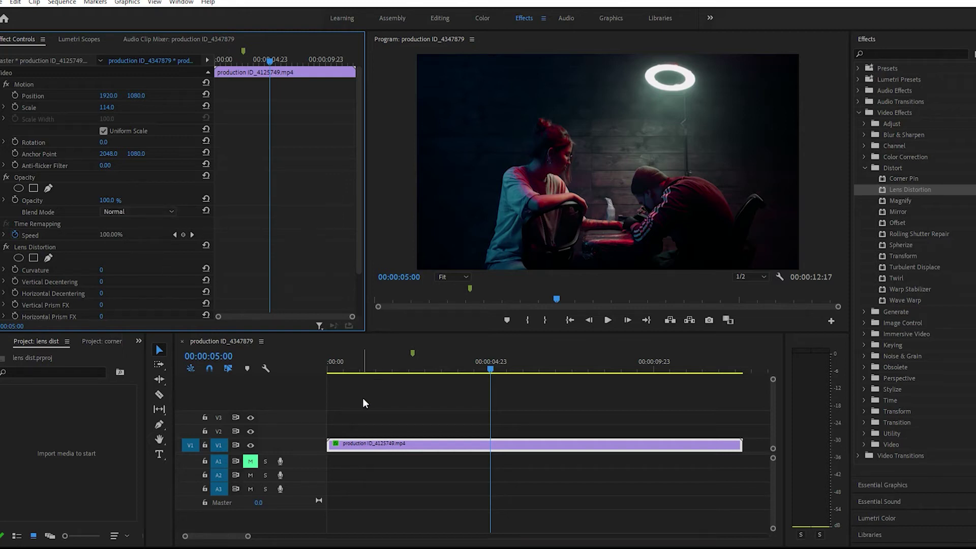
pyautogui.hscroll(1, 380, 395)
pyautogui.hscroll(-1, 360, 404)
pyautogui.scroll(-2, 145, 173)
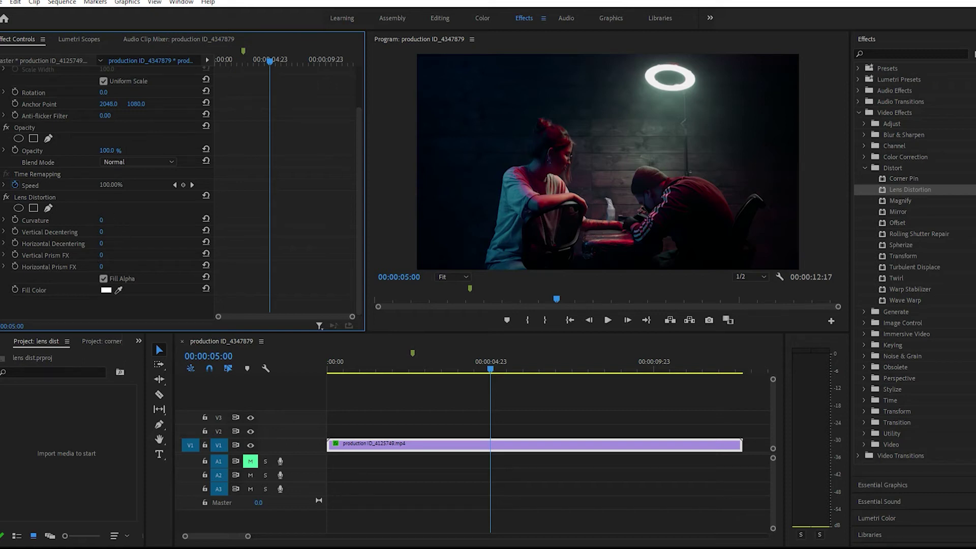
# - Scrub Lens Distortion to Curvature -57, decentering -18 and -5, prism FX 40 and 12
pyautogui.moveTo(101, 219)
pyautogui.mouseDown()
pyautogui.moveTo(123, 220)
pyautogui.moveTo(66, 220)
pyautogui.moveTo(93, 219)
pyautogui.moveTo(101, 231)
pyautogui.moveTo(88, 232)
pyautogui.mouseUp()
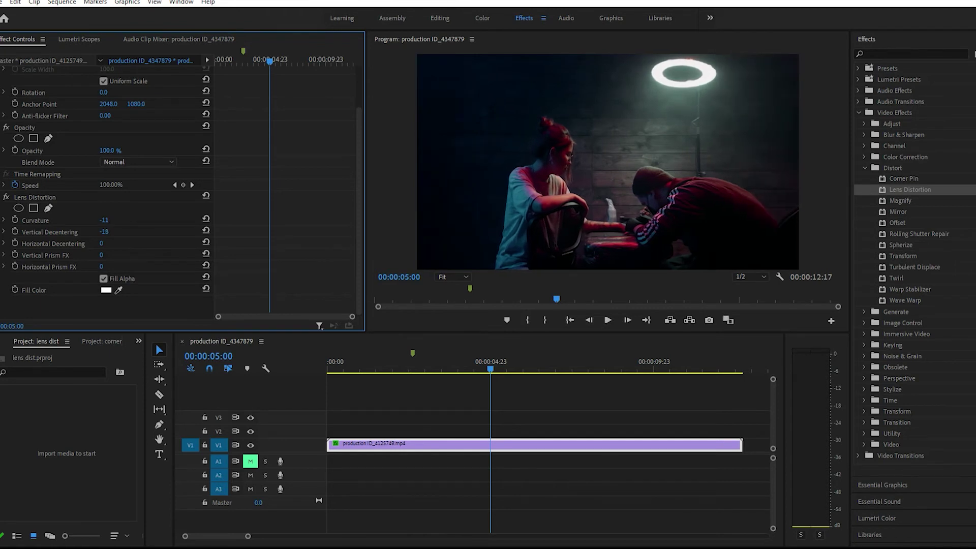
pyautogui.moveTo(101, 243)
pyautogui.mouseDown()
pyautogui.moveTo(113, 244)
pyautogui.moveTo(99, 243)
pyautogui.mouseUp()
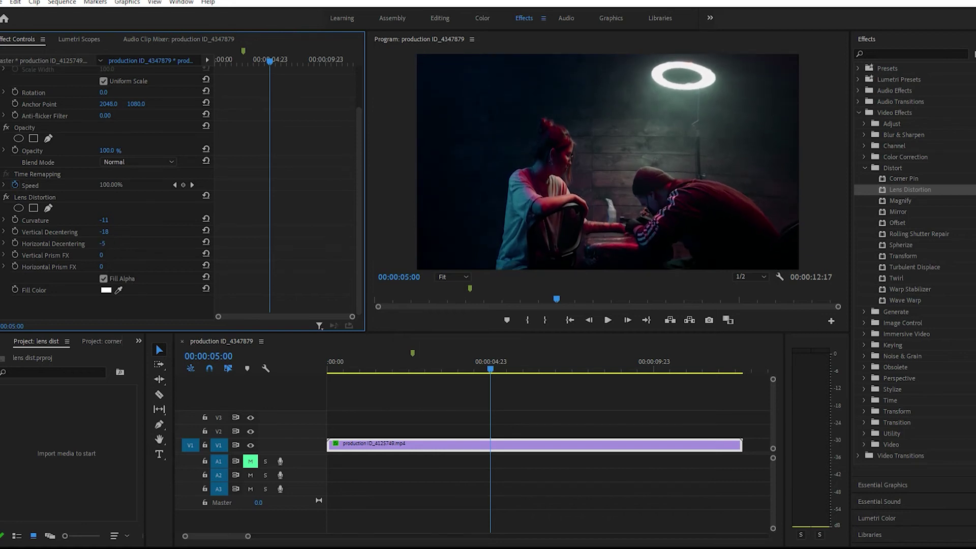
pyautogui.moveTo(102, 254)
pyautogui.mouseDown()
pyautogui.moveTo(93, 254)
pyautogui.moveTo(146, 255)
pyautogui.moveTo(105, 266)
pyautogui.mouseUp()
pyautogui.moveTo(112, 215)
pyautogui.mouseDown()
pyautogui.moveTo(101, 215)
pyautogui.moveTo(119, 212)
pyautogui.mouseUp()
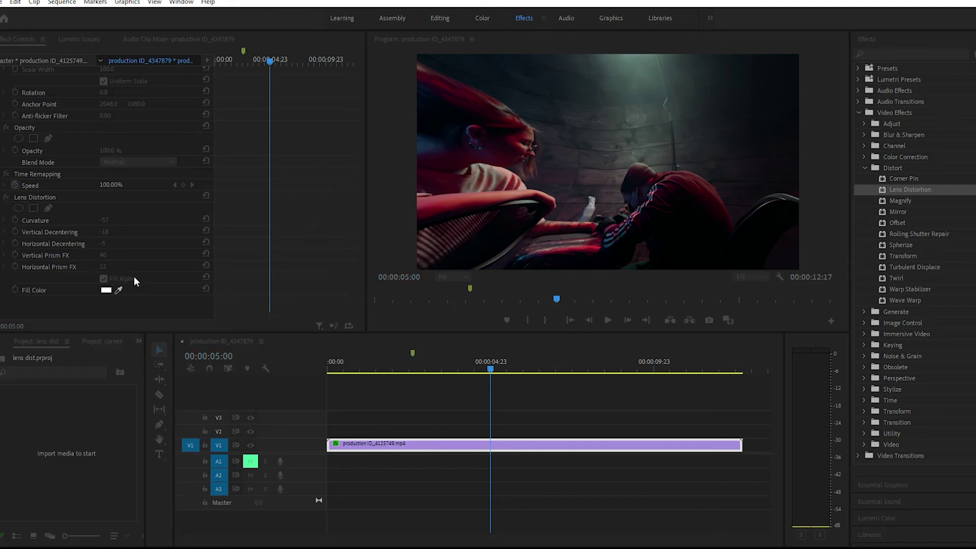
# - Sample red, black, then light blue fill colours from the frame, and turn Fill Alpha off
pyautogui.click(630, 193)
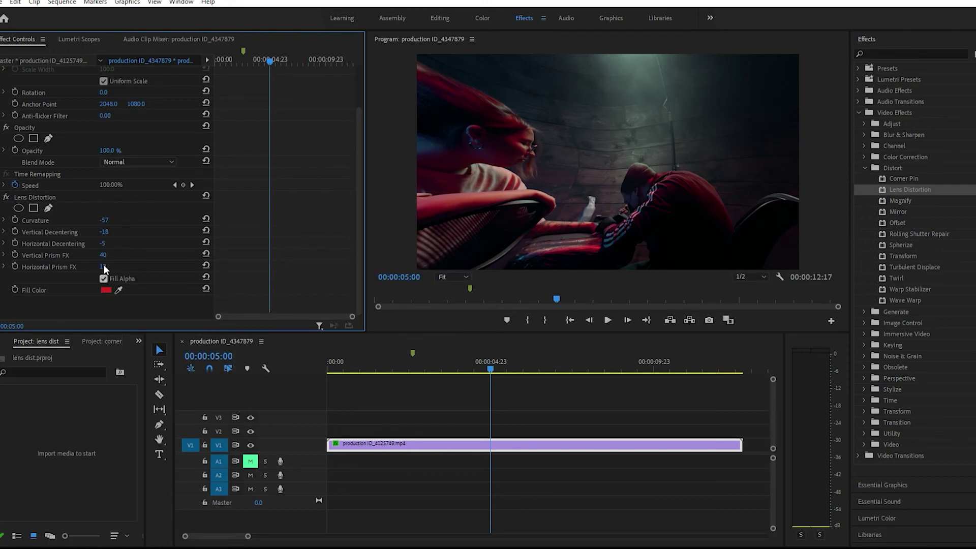
pyautogui.click(118, 290)
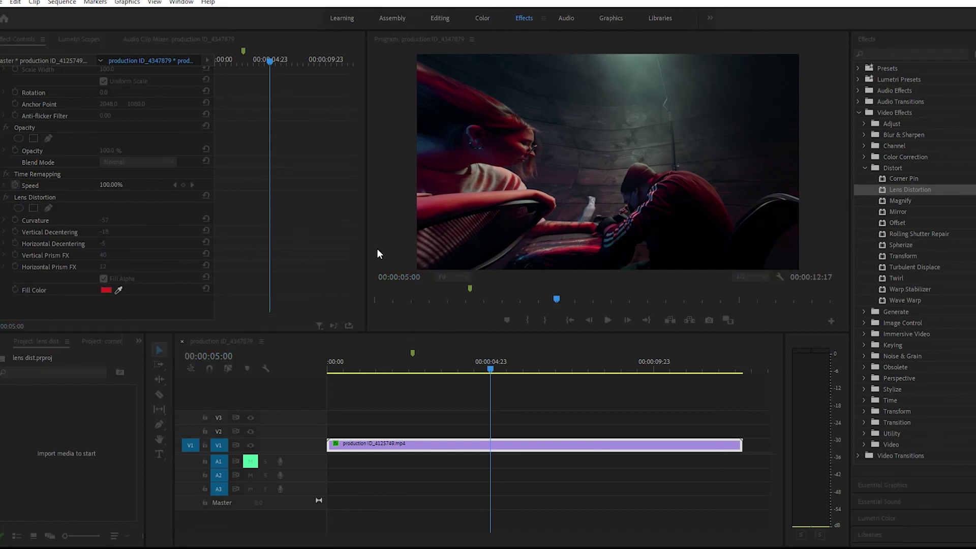
pyautogui.click(640, 185)
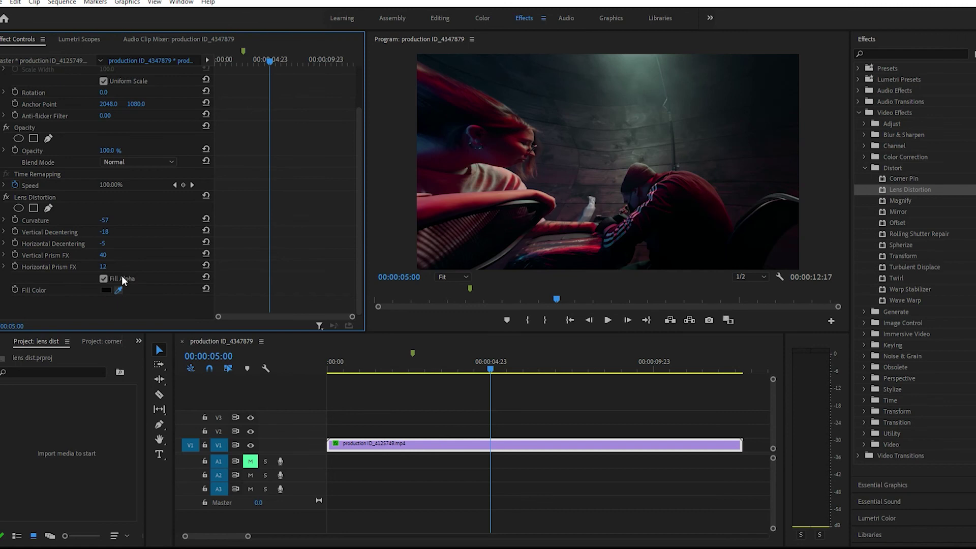
pyautogui.click(119, 289)
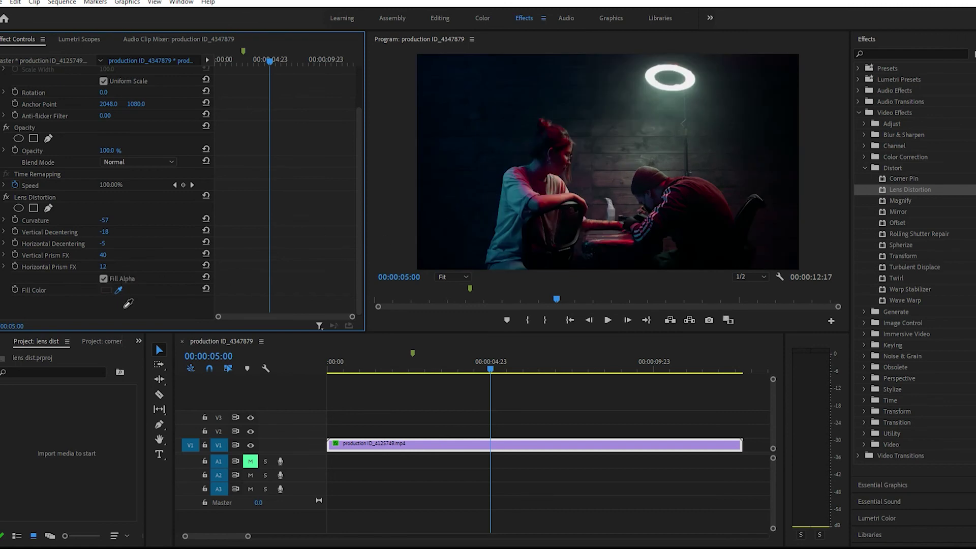
pyautogui.click(525, 184)
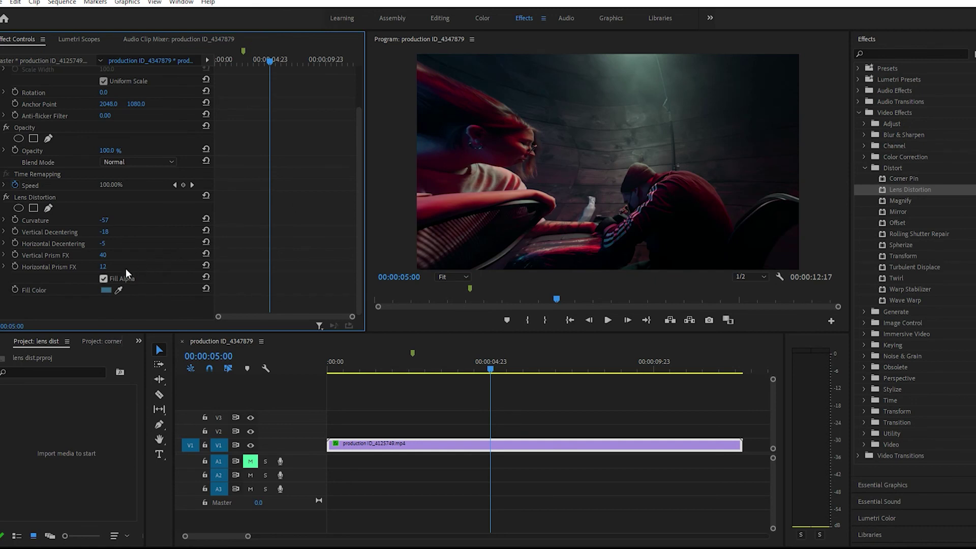
pyautogui.click(104, 279)
# - Ease the Lens Distortion Curvature back to -33 for a milder warp
pyautogui.moveTo(104, 220); pyautogui.dragTo(119, 217)
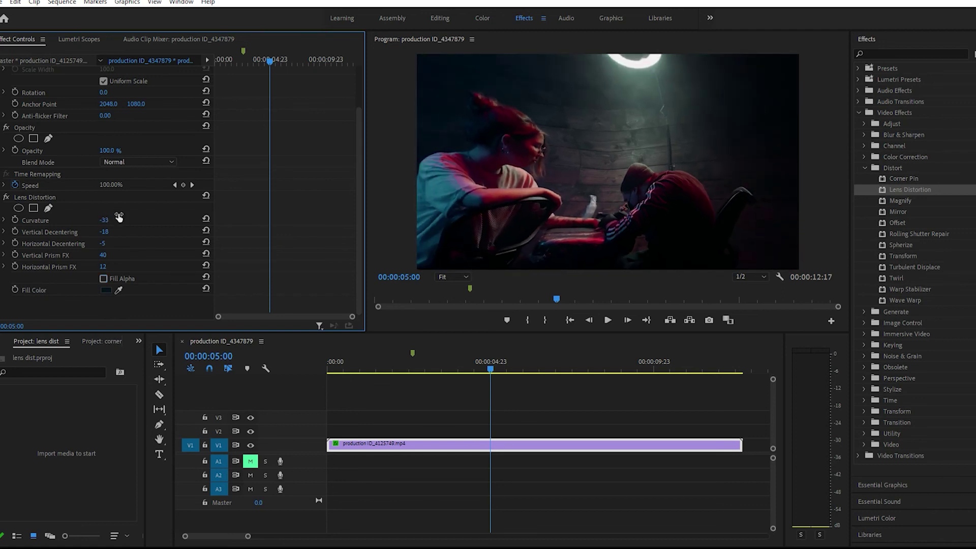